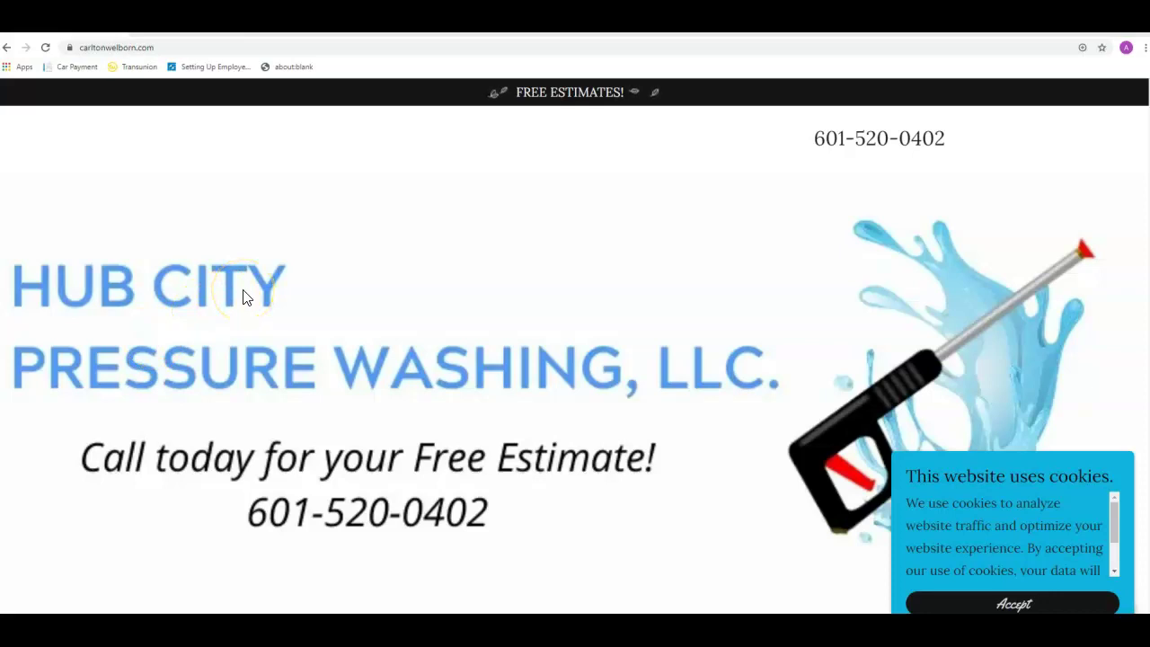
- Examine the Hub City Pressure Washing homepage, including its service list, About Us text, Site Content section and photo gallery
scroll(247, 296, "down", 6)
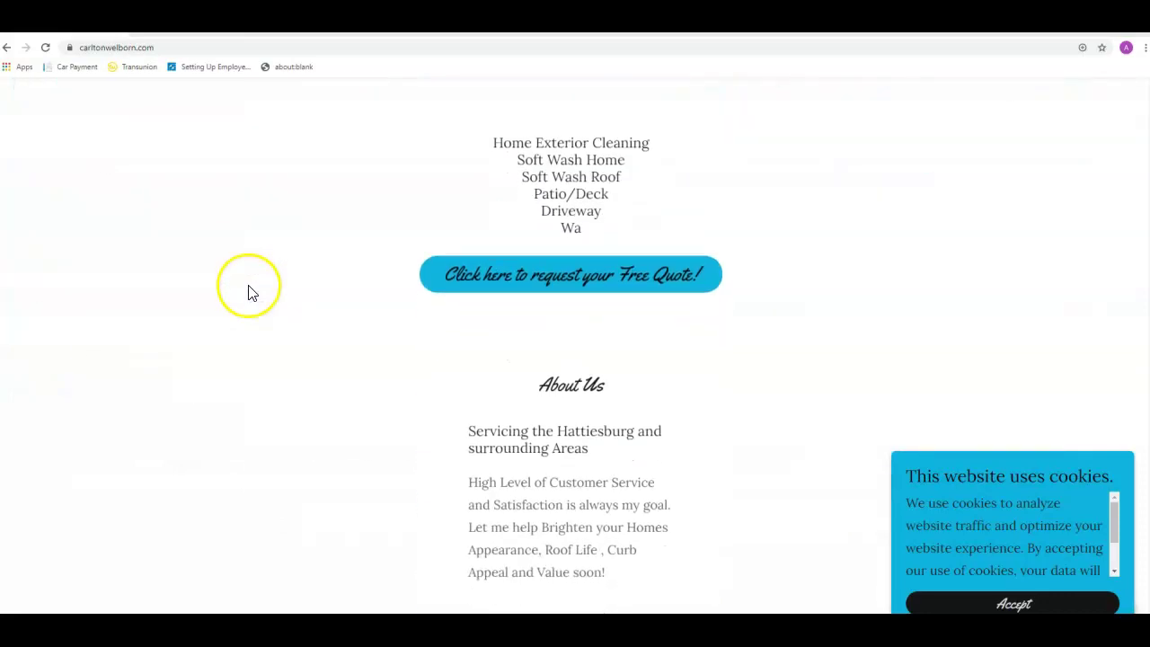
scroll(250, 292, "down", 10)
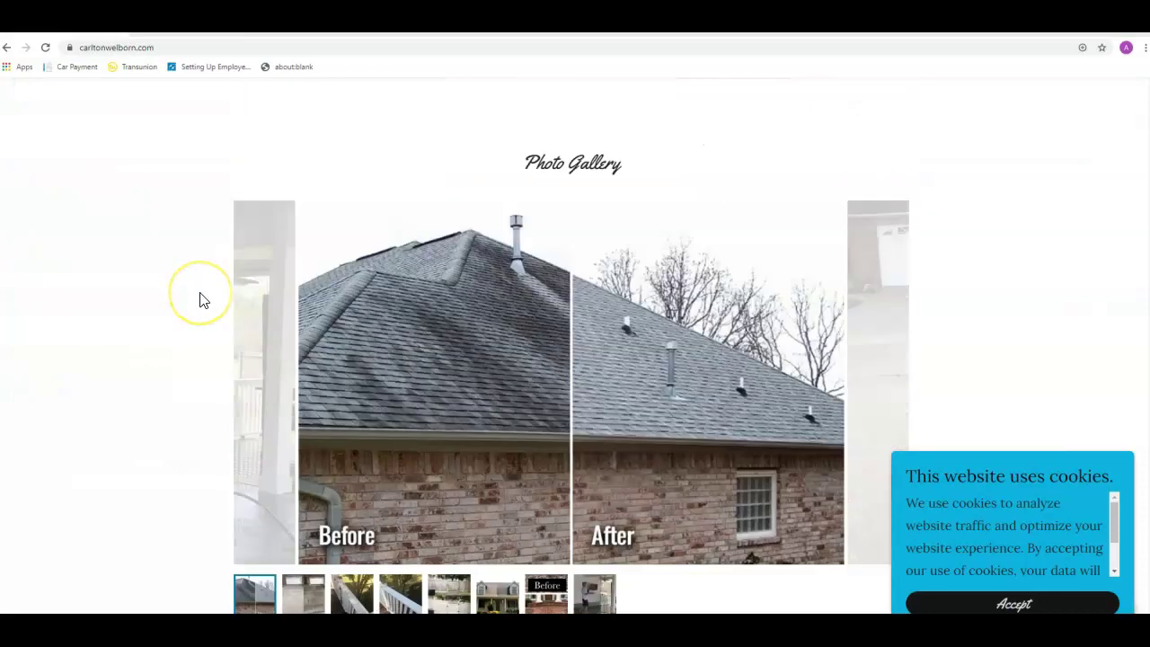
scroll(199, 298, "down", 2)
scroll(198, 323, "up", 4)
scroll(198, 335, "up", 2)
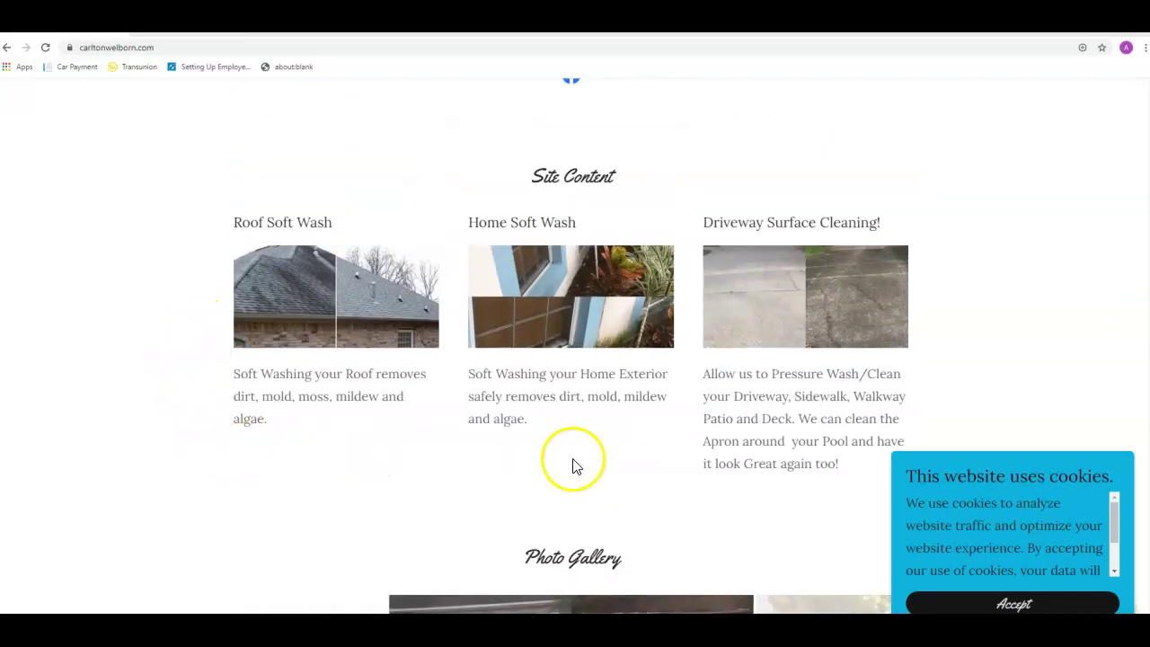
scroll(211, 378, "up", 4)
scroll(157, 380, "up", 8)
scroll(156, 385, "up", 3)
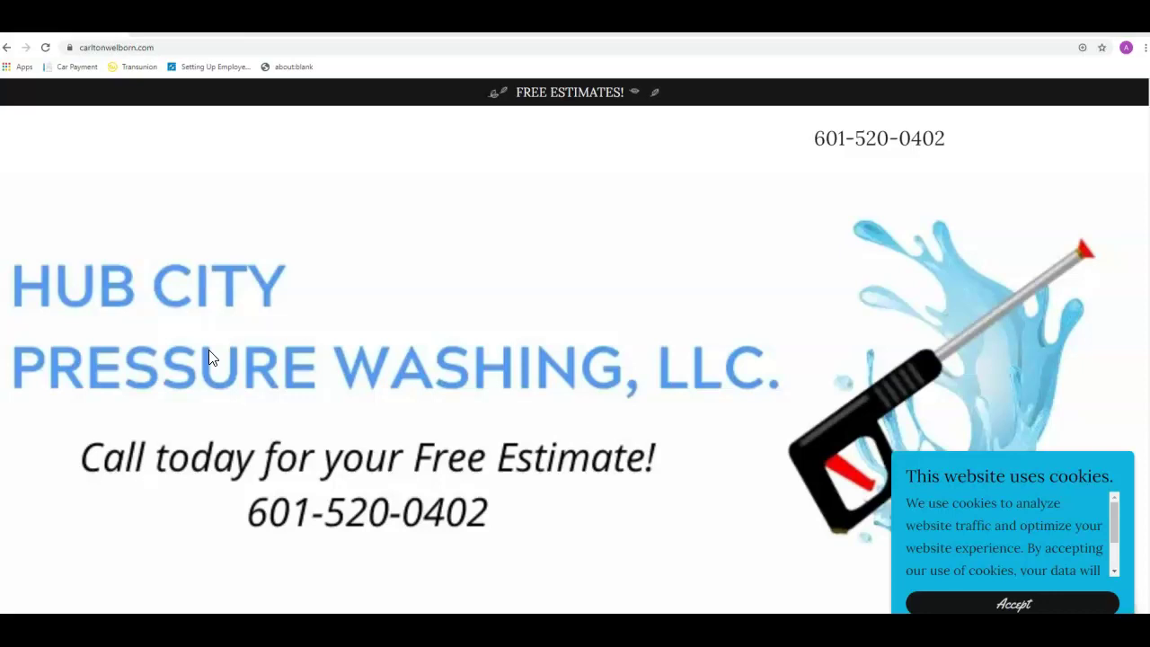
left_click(433, 93)
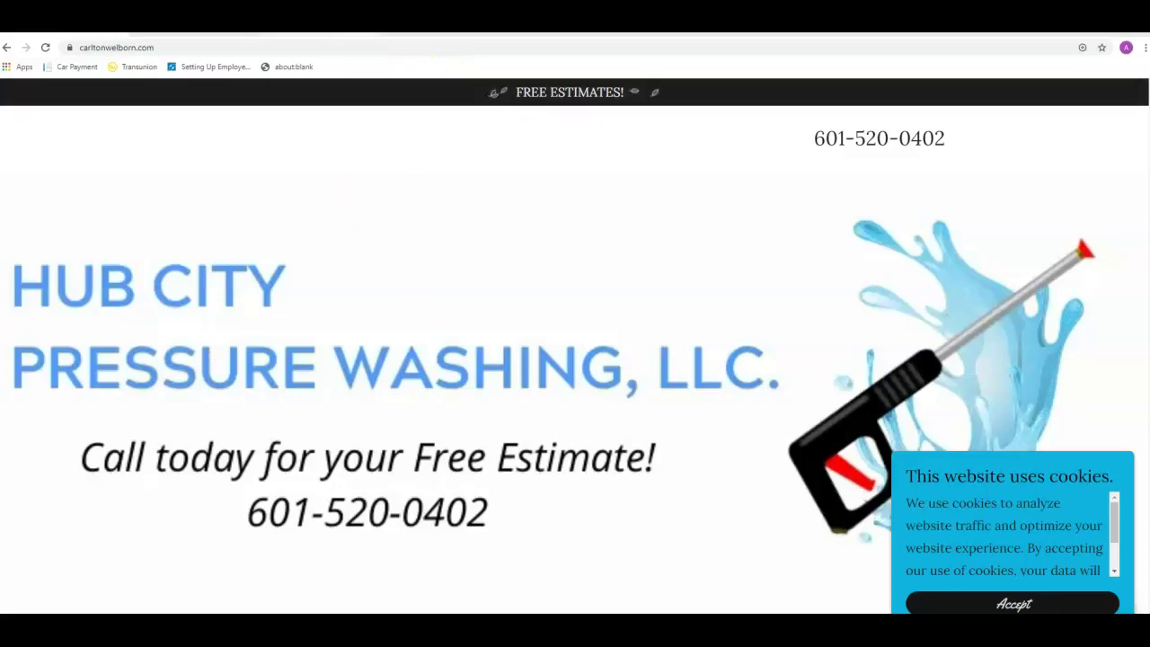
- Switch to the extremeprowash.com homepage and examine its residential, commercial and detailed service sections down to the footer map
left_click(305, 20)
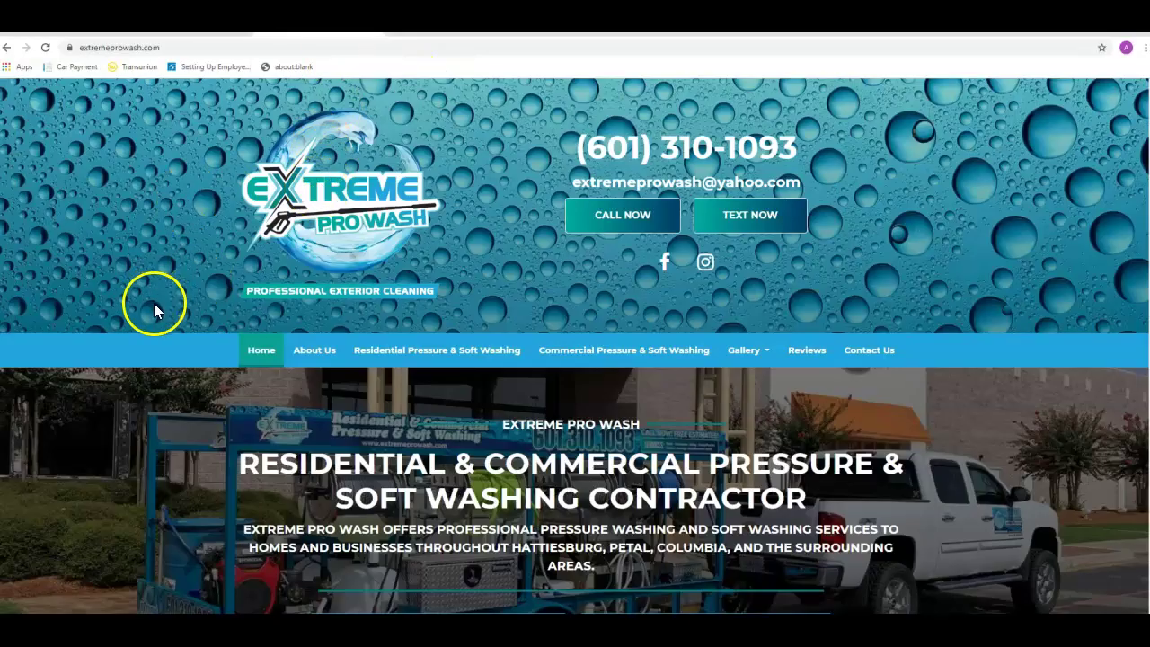
scroll(158, 319, "down", 5)
scroll(159, 319, "down", 9)
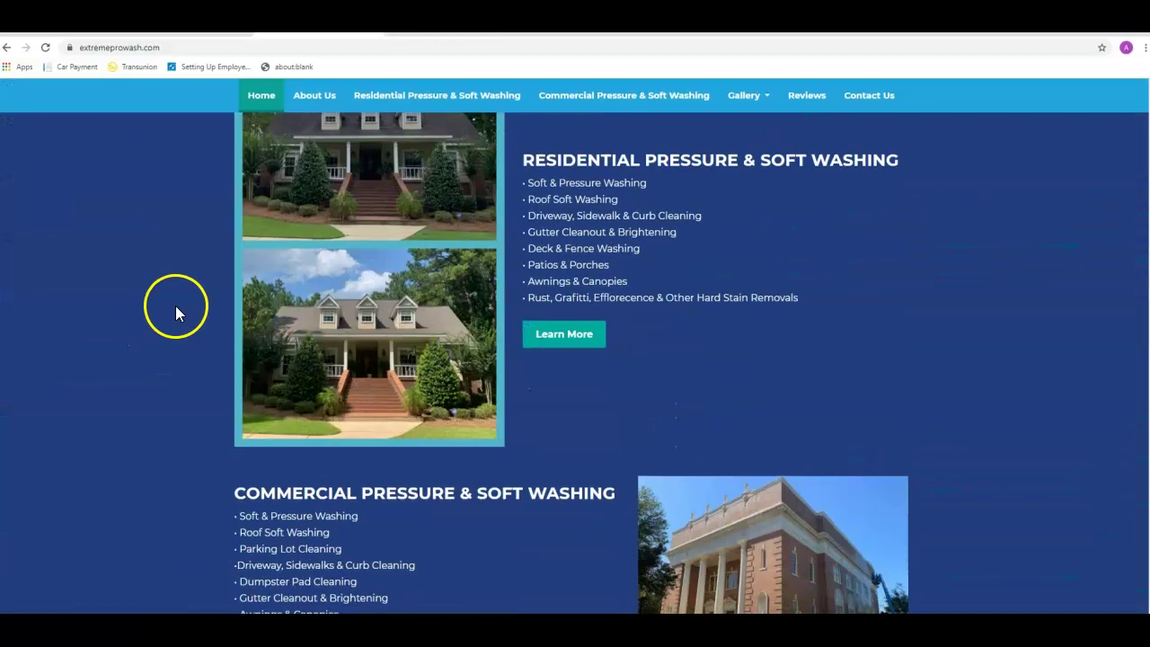
scroll(177, 308, "down", 14)
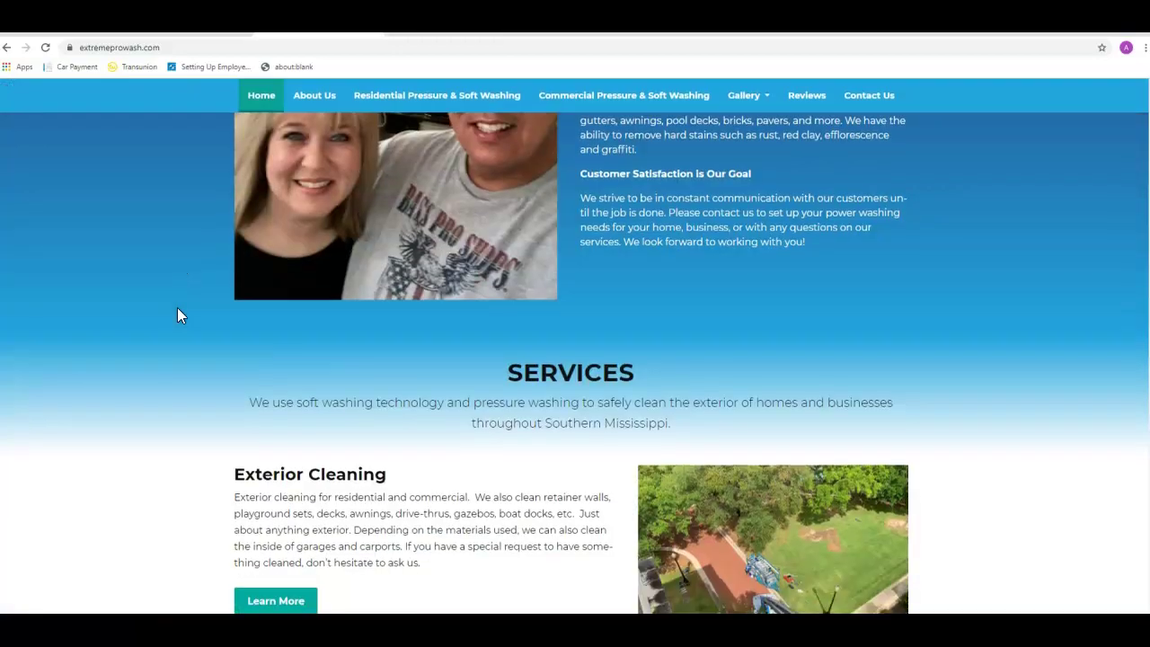
scroll(178, 315, "down", 15)
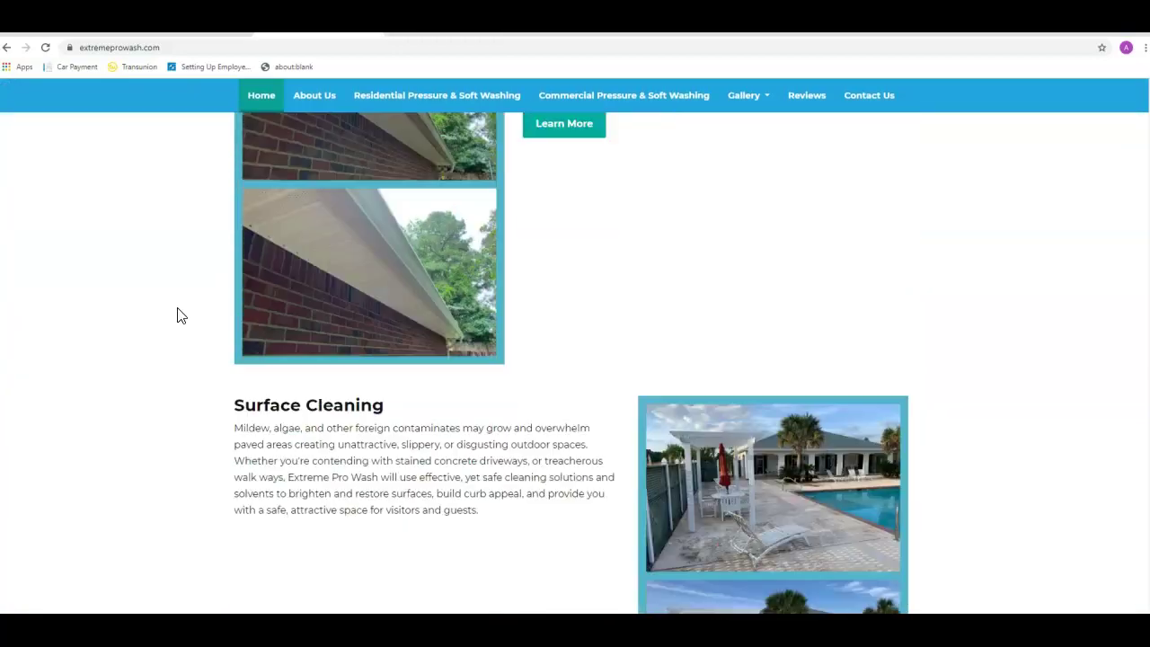
scroll(177, 315, "down", 2)
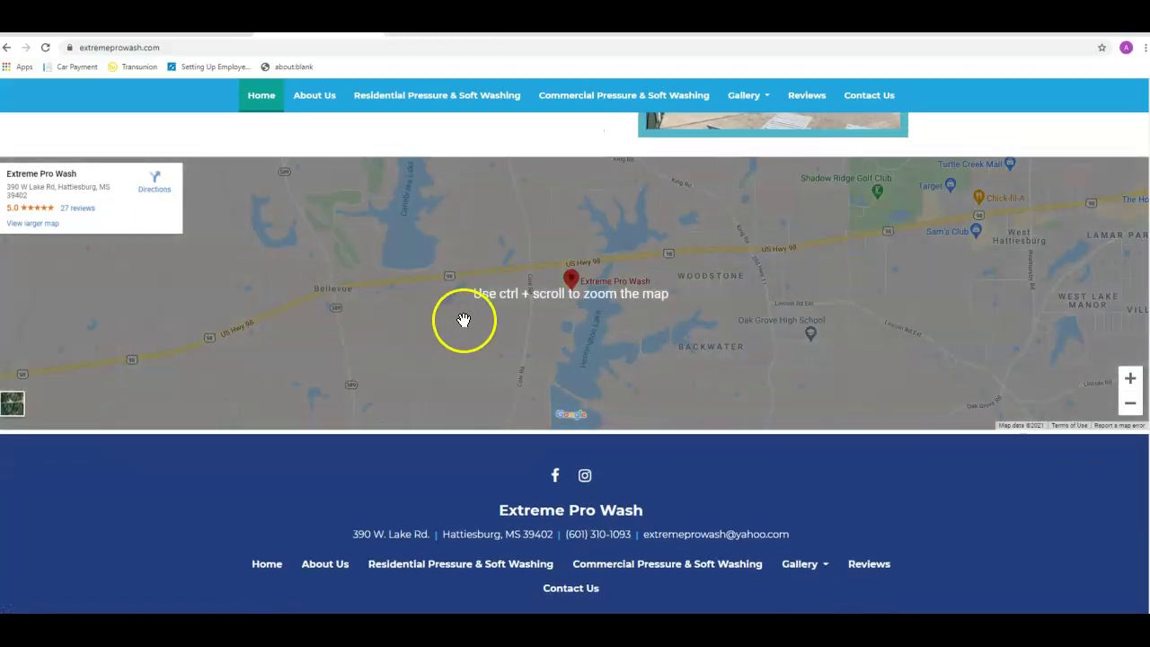
scroll(462, 308, "up", 8)
scroll(695, 266, "up", 10)
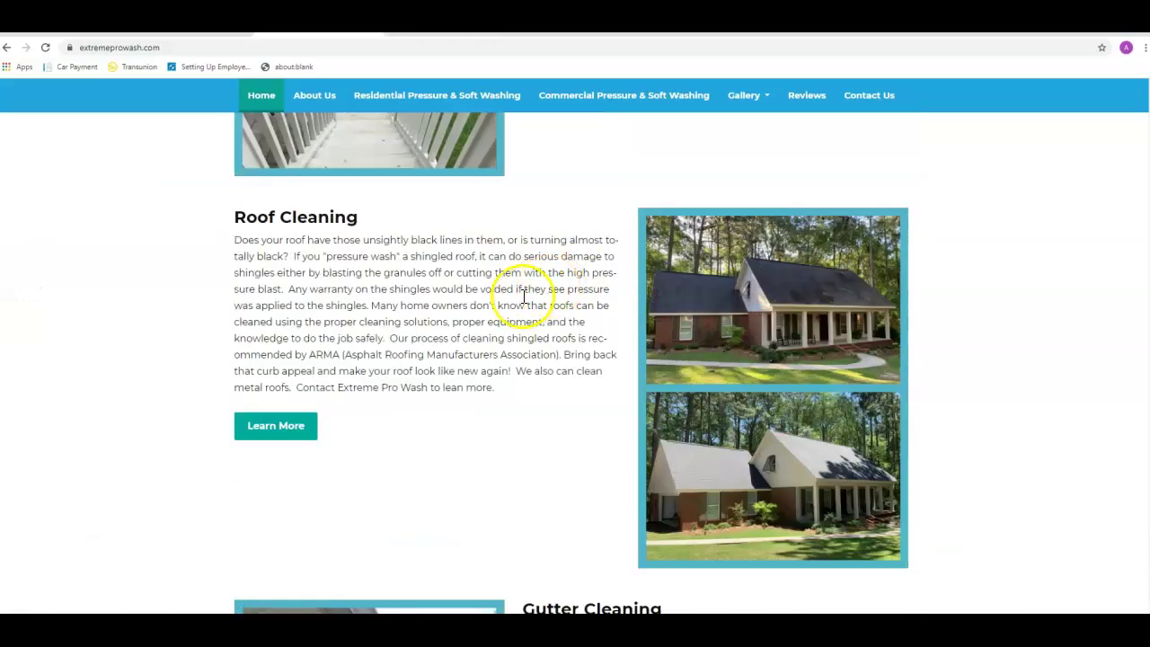
scroll(595, 264, "up", 9)
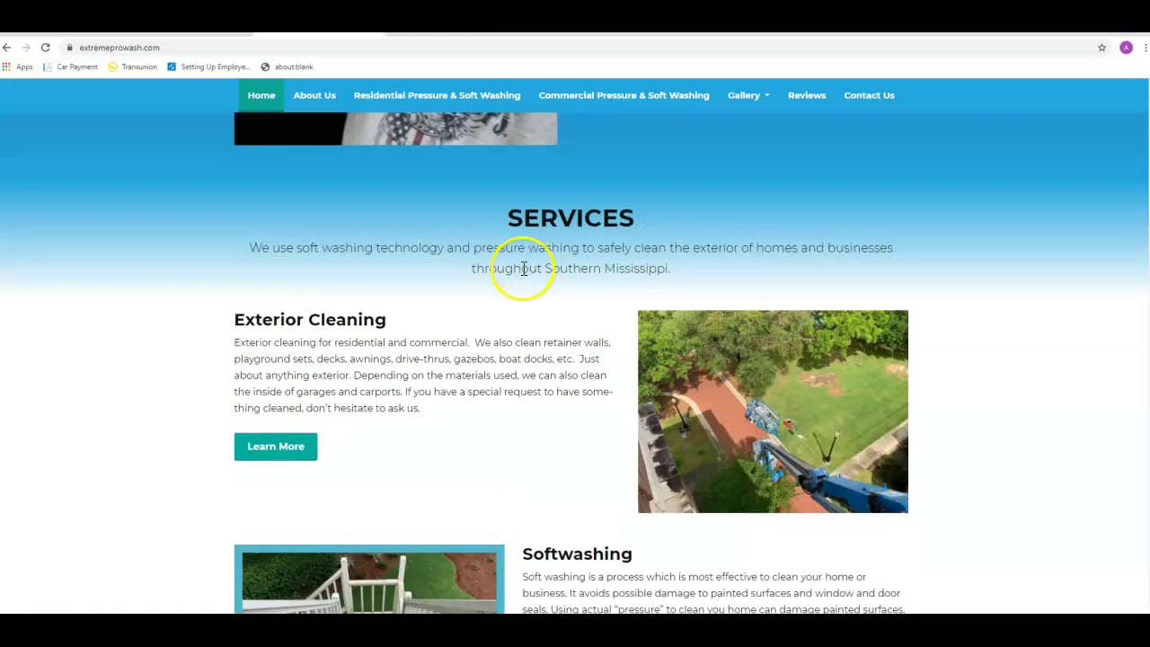
scroll(524, 268, "up", 10)
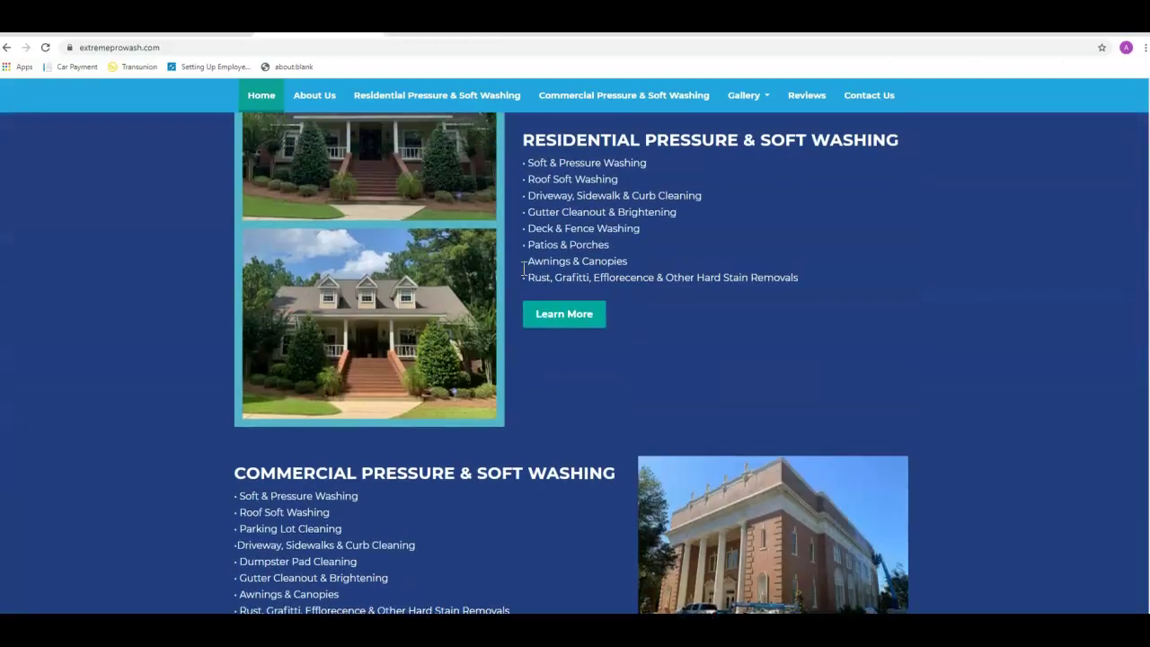
scroll(524, 268, "up", 3)
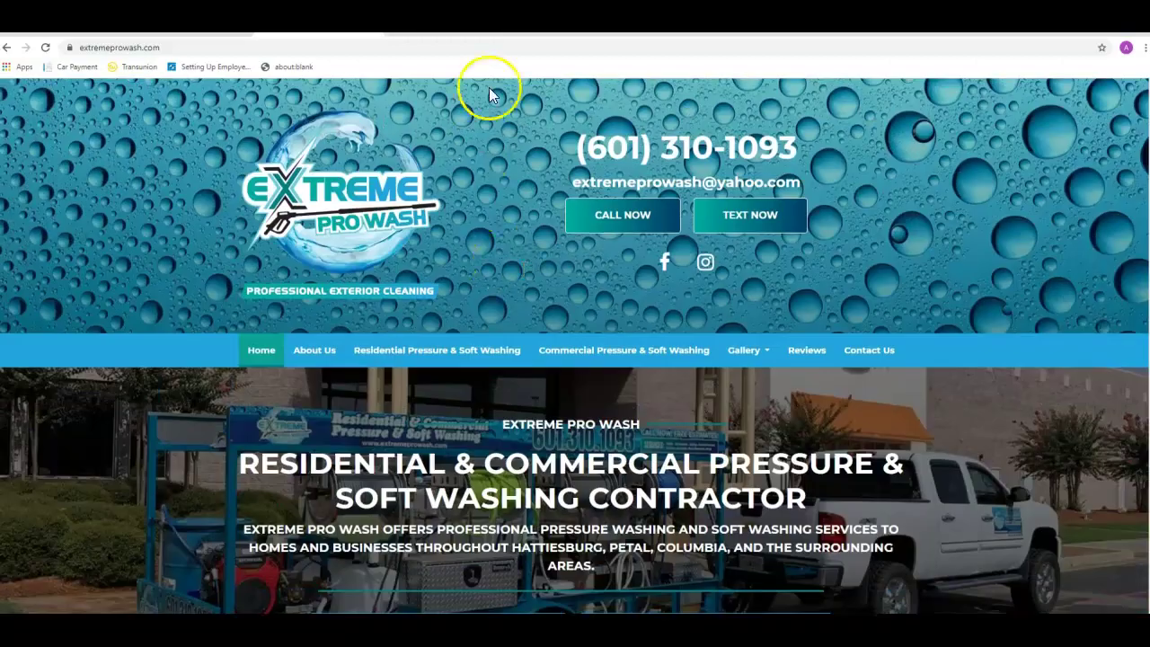
- Switch to the precisionpluspw.com homepage and review its exterior cleaning services, latest projects and articles
left_click(573, 36)
scroll(187, 318, "down", 5)
scroll(367, 285, "down", 10)
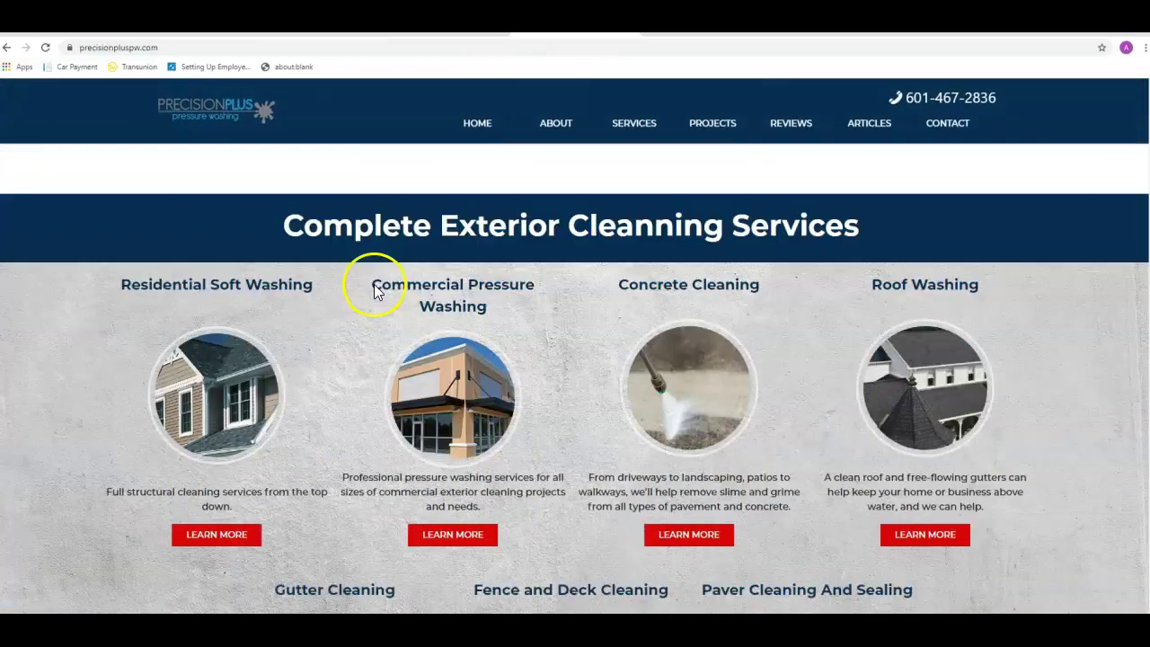
scroll(460, 319, "down", 12)
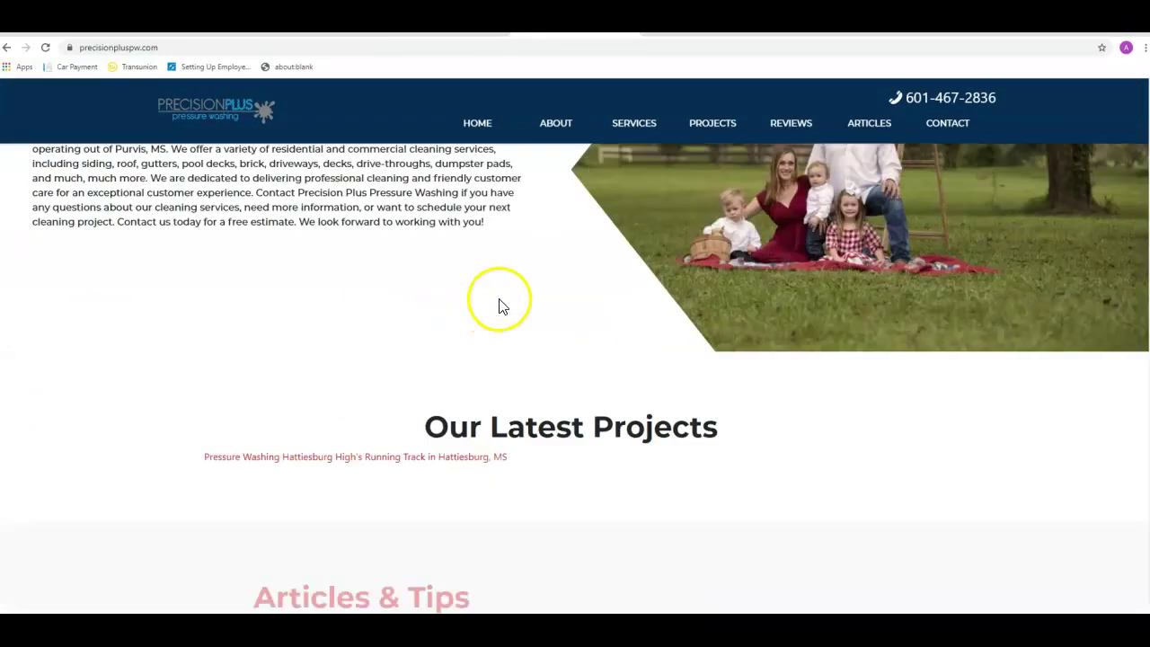
scroll(508, 314, "up", 13)
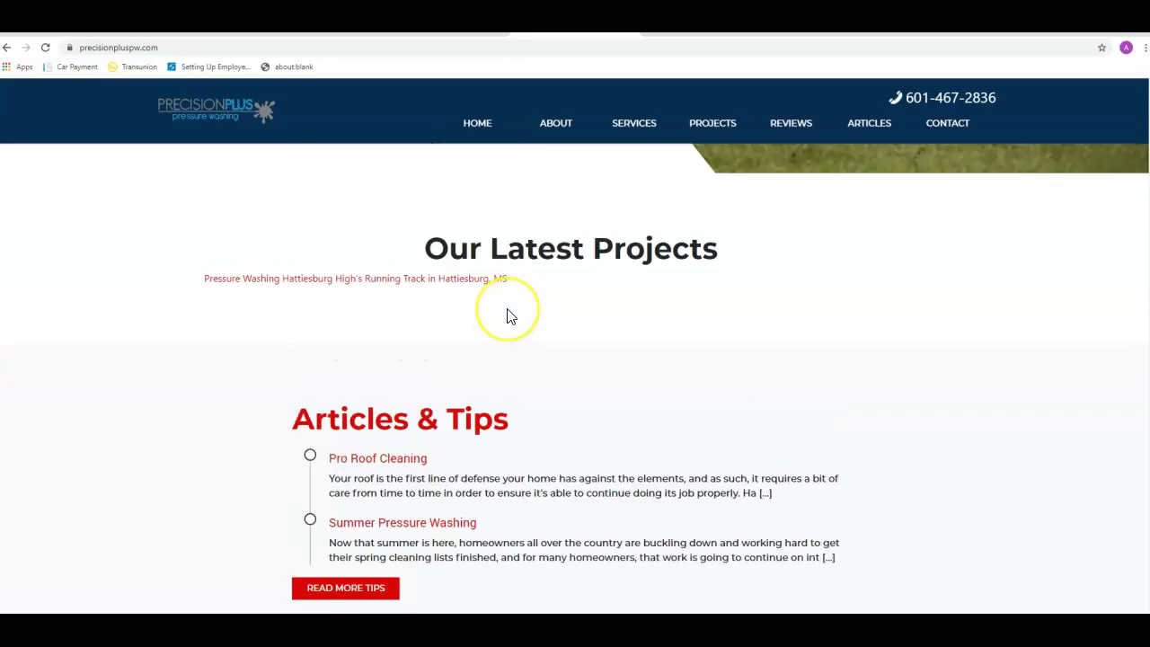
scroll(507, 310, "up", 8)
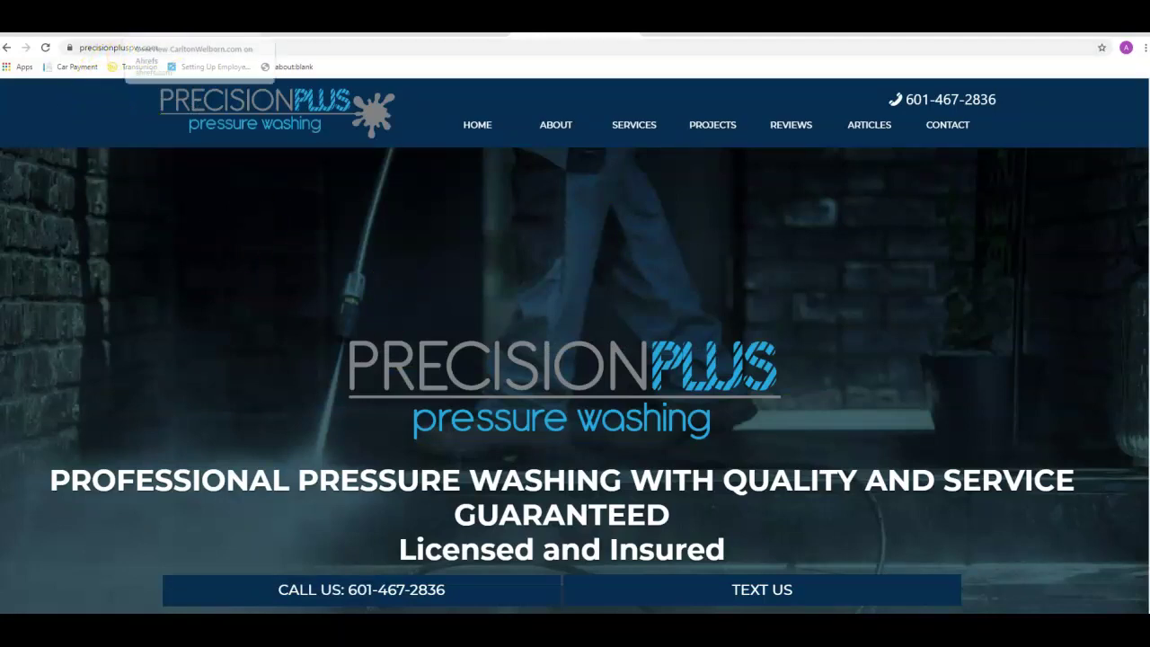
- Switch to the Ahrefs site overviews and examine the full organic keywords report for precisionpluspw.com, returning to its overview
left_click(179, 34)
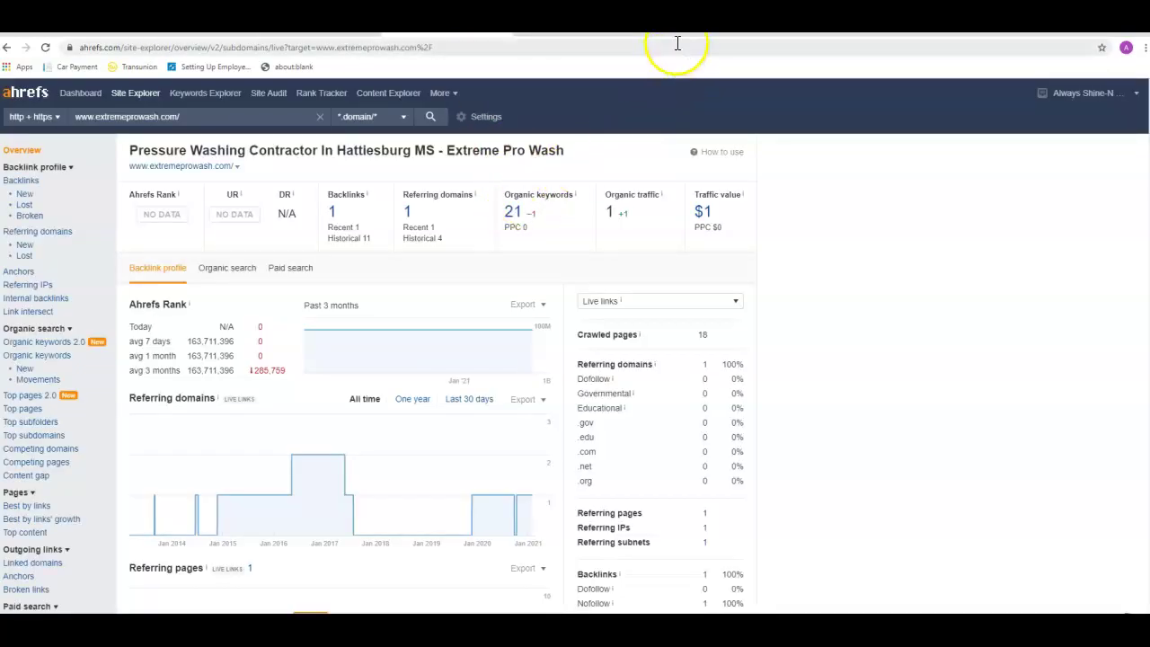
key("ctrl+Tab")
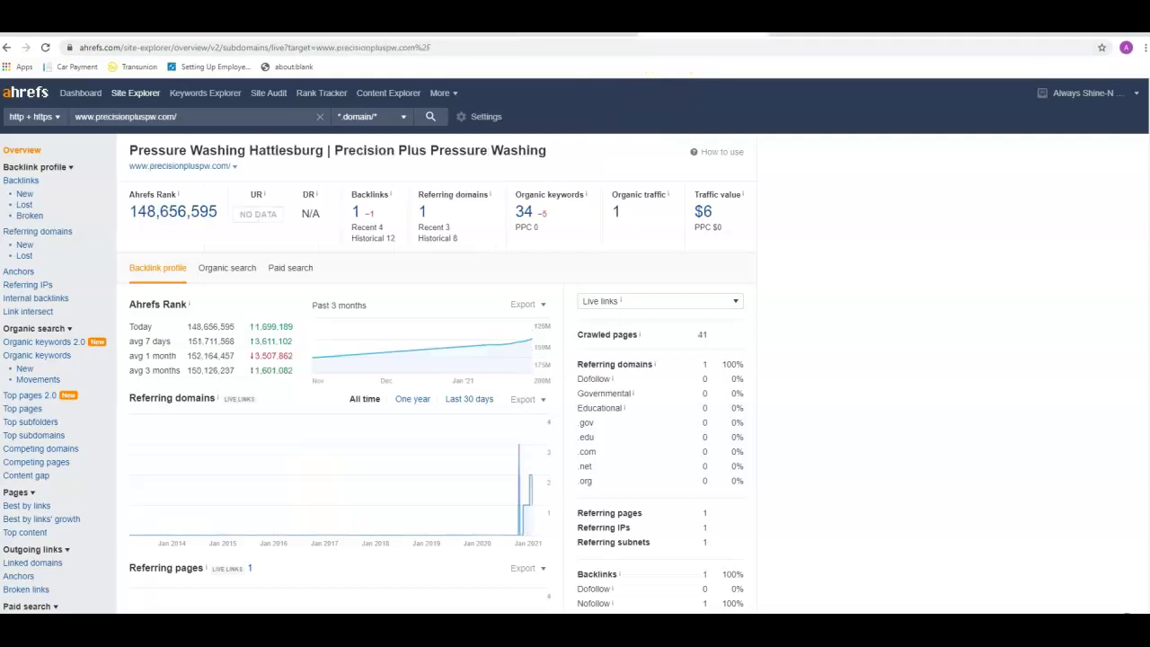
left_click(526, 215)
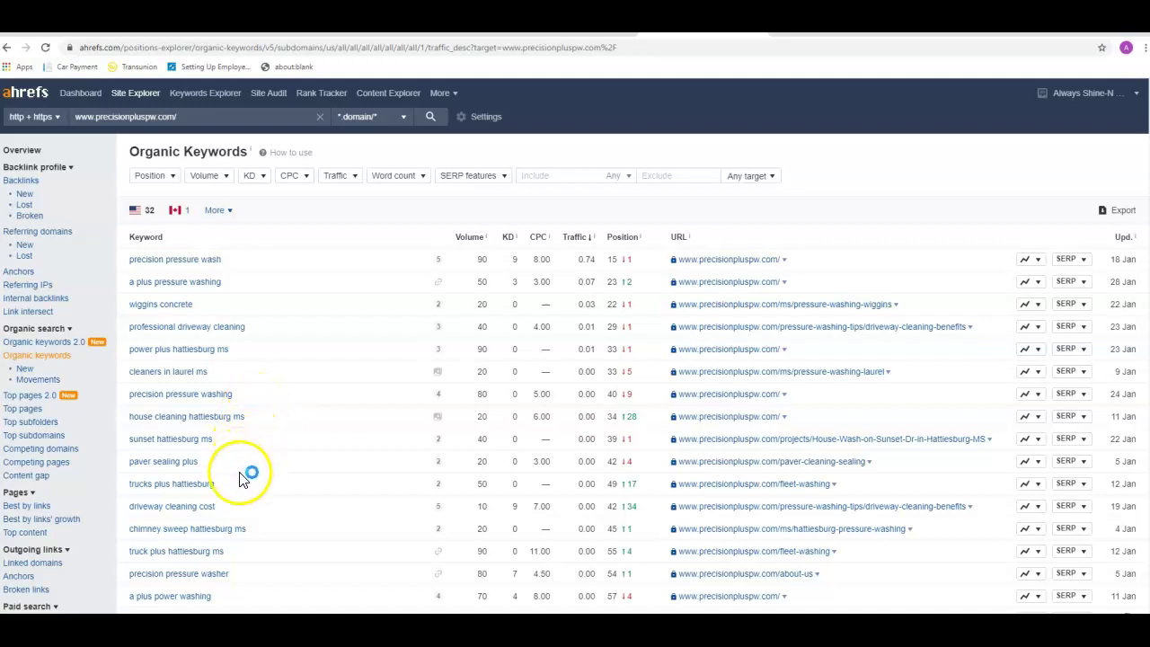
scroll(243, 475, "down", 1)
scroll(241, 479, "down", 1)
scroll(241, 479, "down", 5)
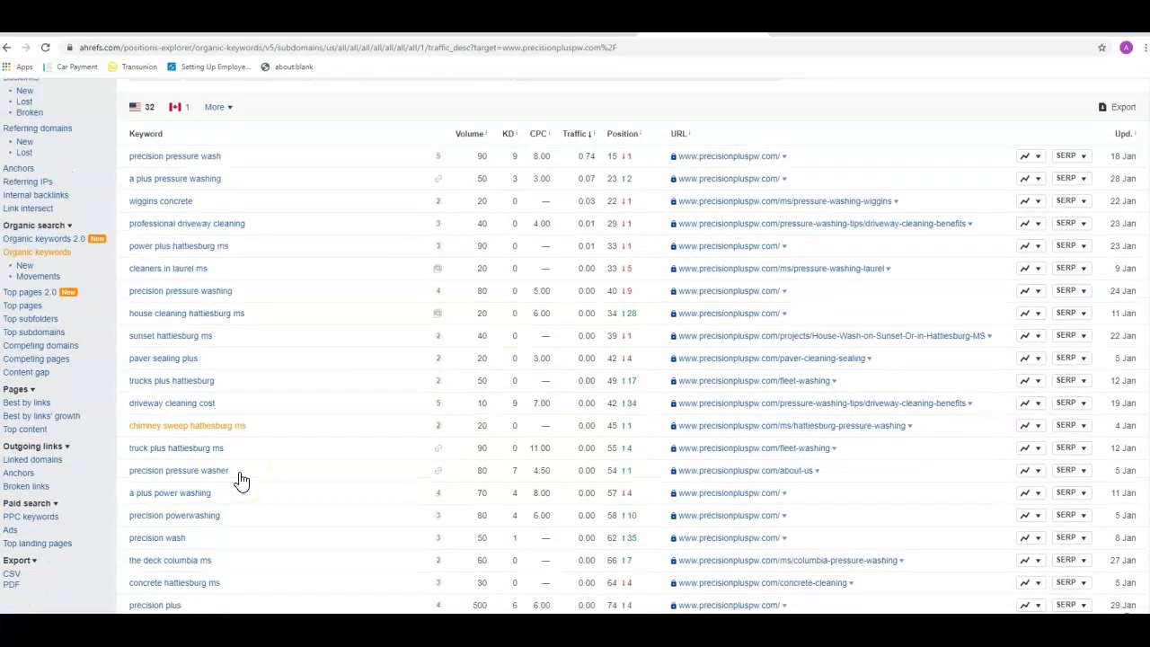
scroll(241, 479, "down", 2)
scroll(250, 475, "down", 3)
scroll(249, 475, "down", 1)
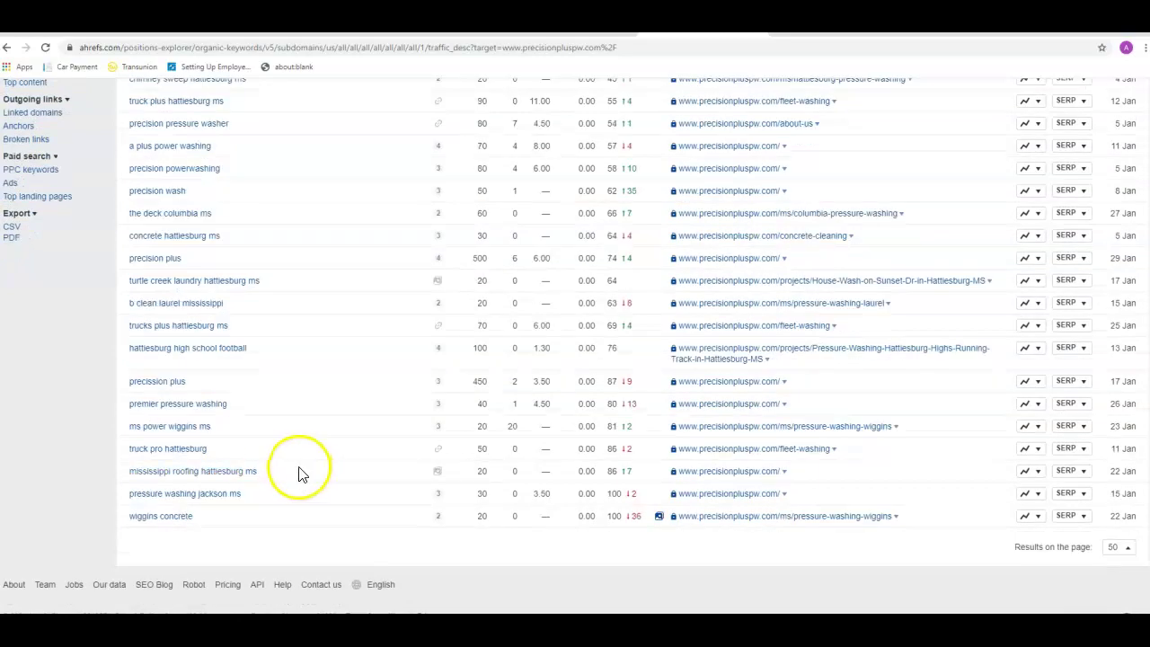
scroll(269, 462, "up", 12)
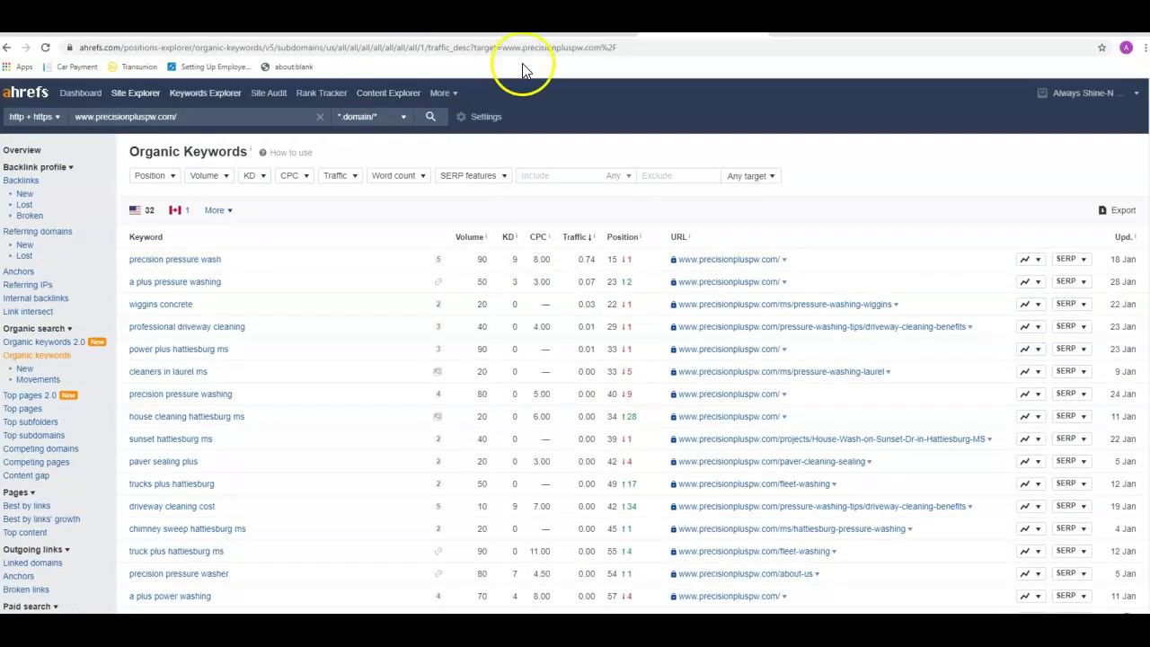
left_click(21, 150)
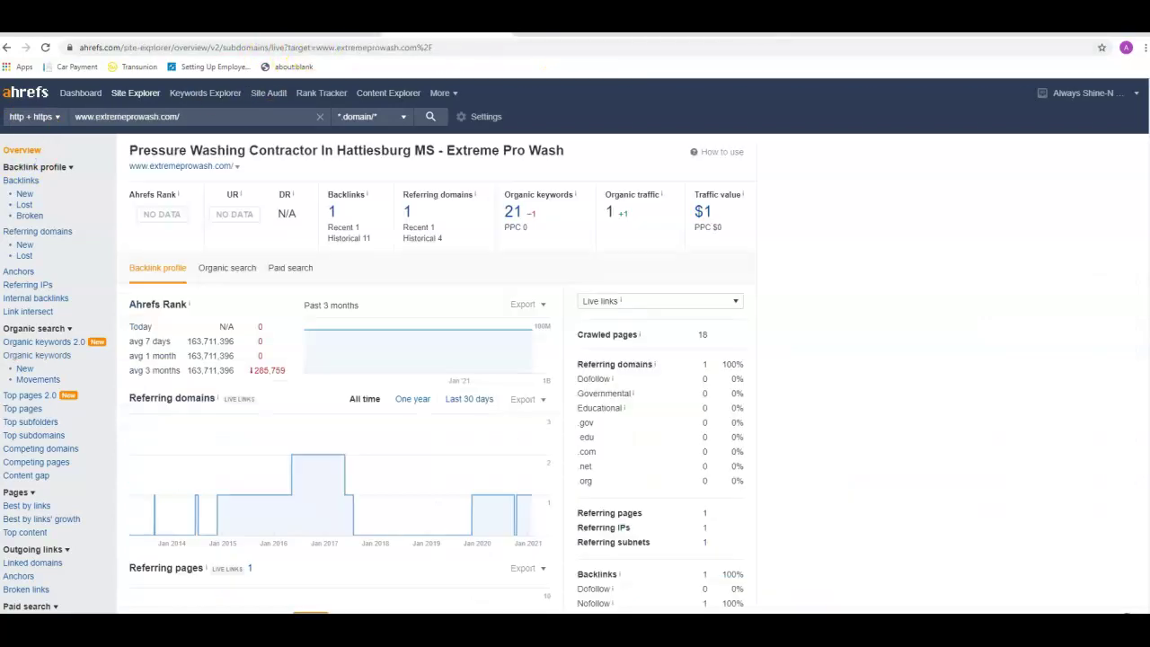
- Review the full organic keywords report for extremeprowash.com and return to its Ahrefs overview
left_click(513, 212)
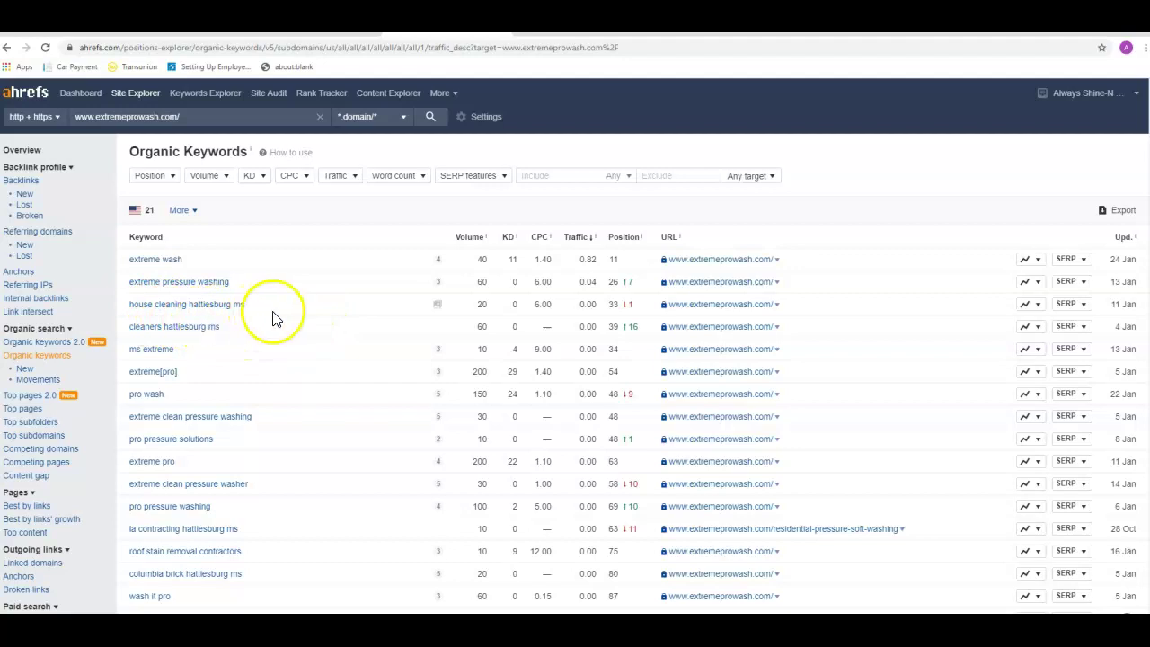
scroll(276, 366, "down", 2)
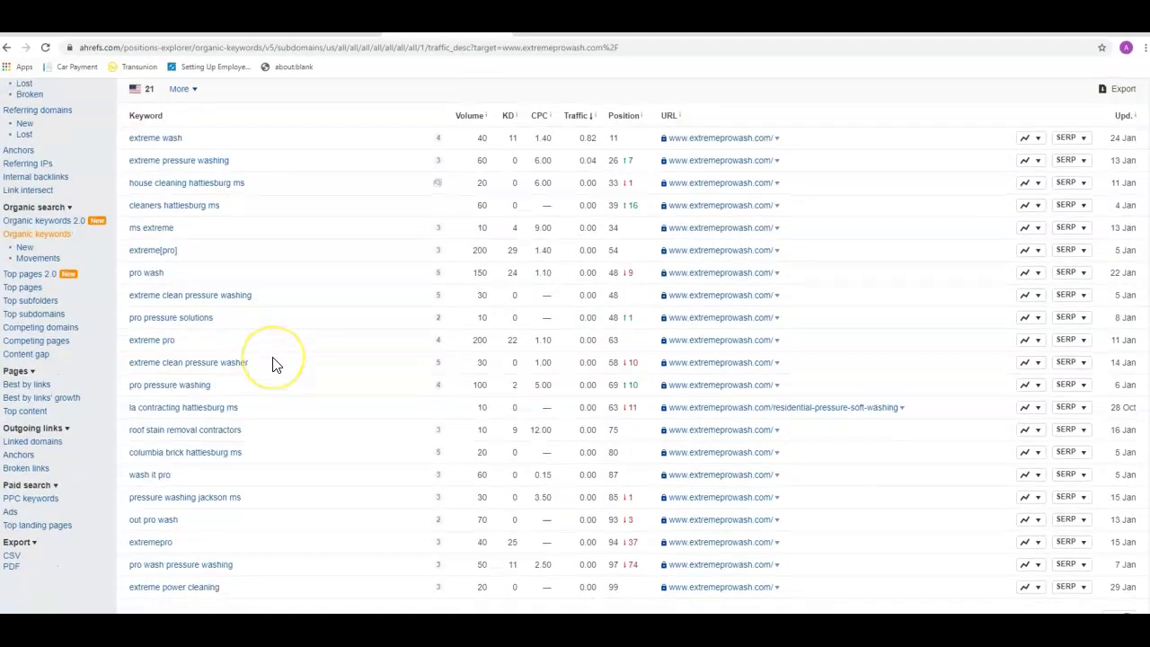
scroll(276, 365, "down", 1)
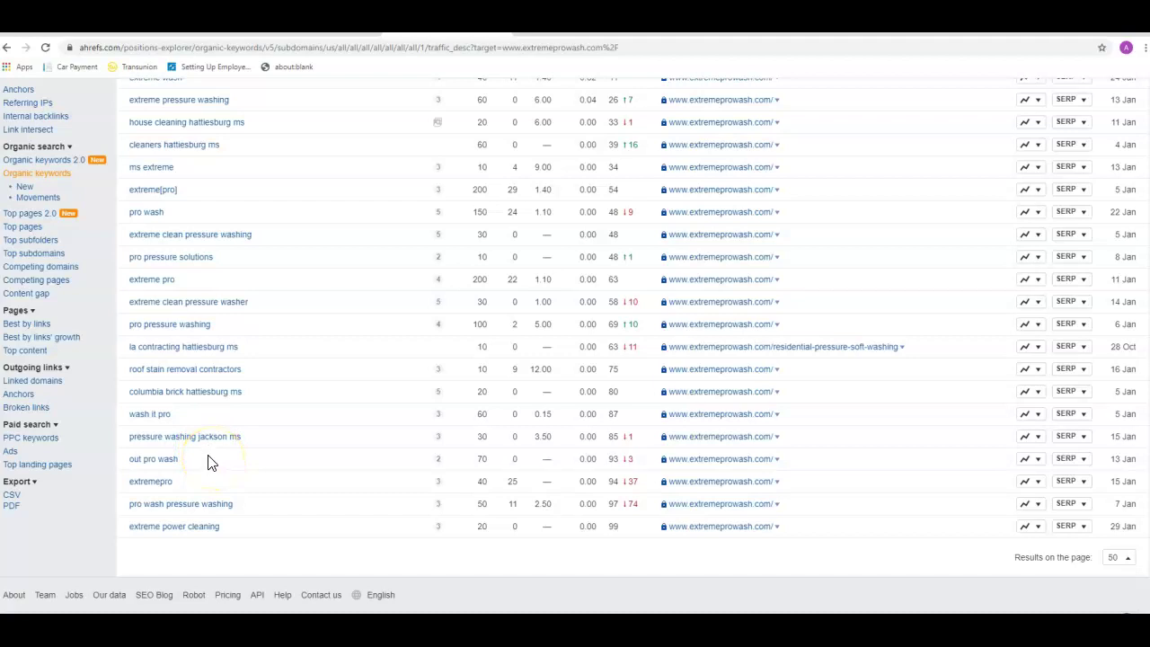
scroll(207, 462, "up", 1)
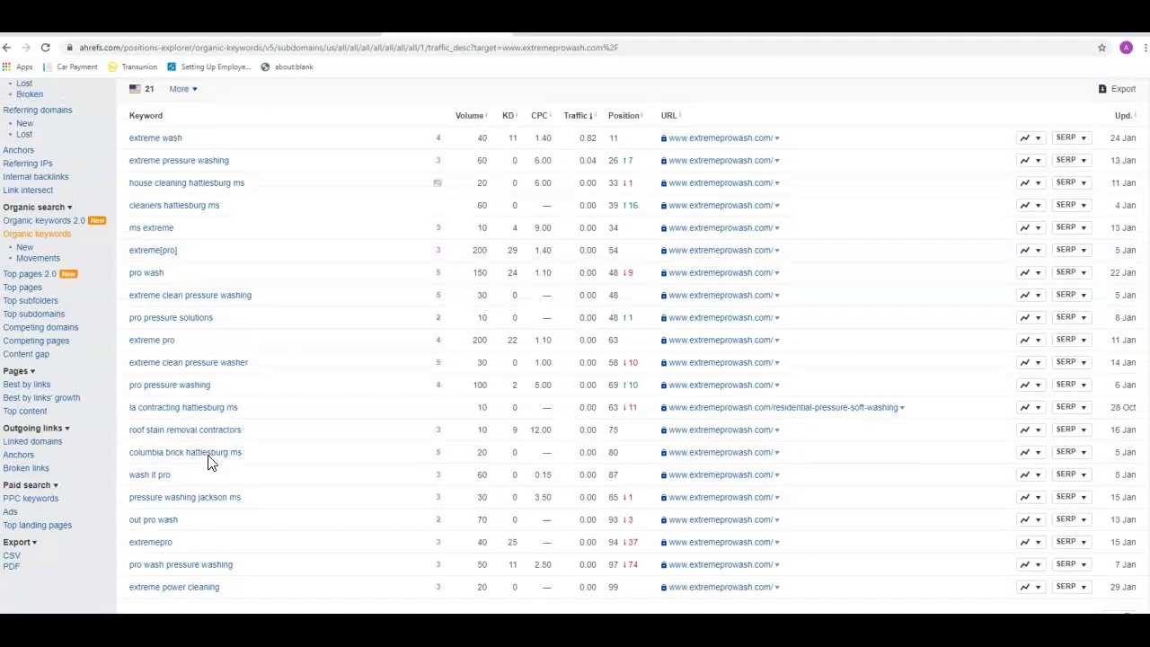
scroll(210, 461, "up", 2)
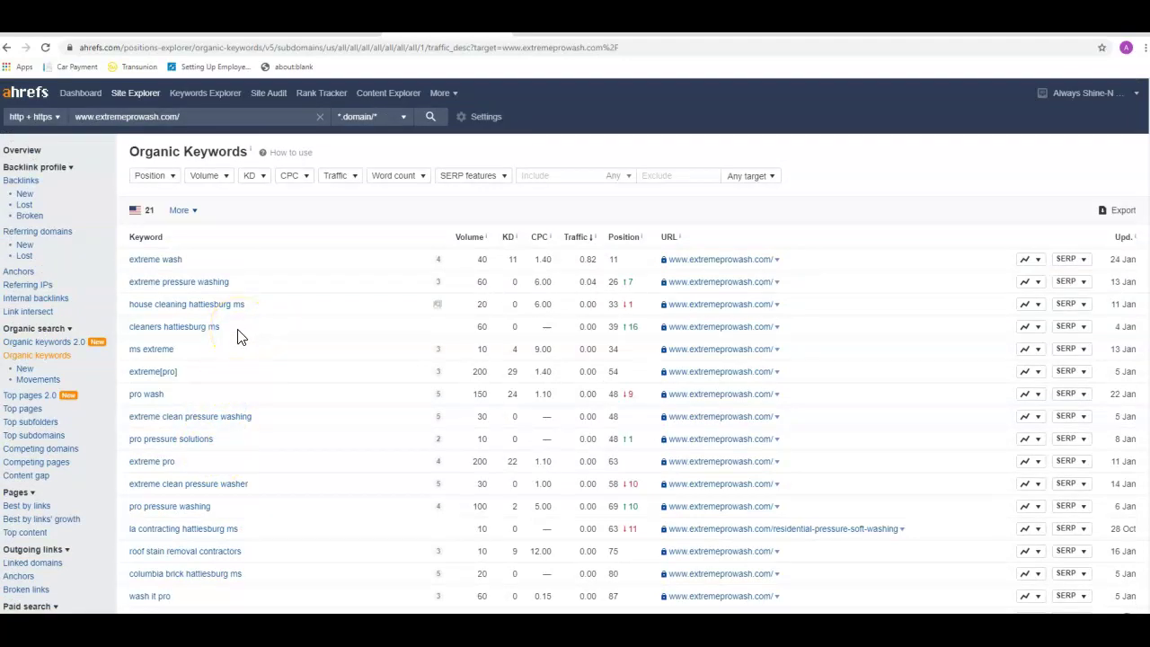
left_click(22, 150)
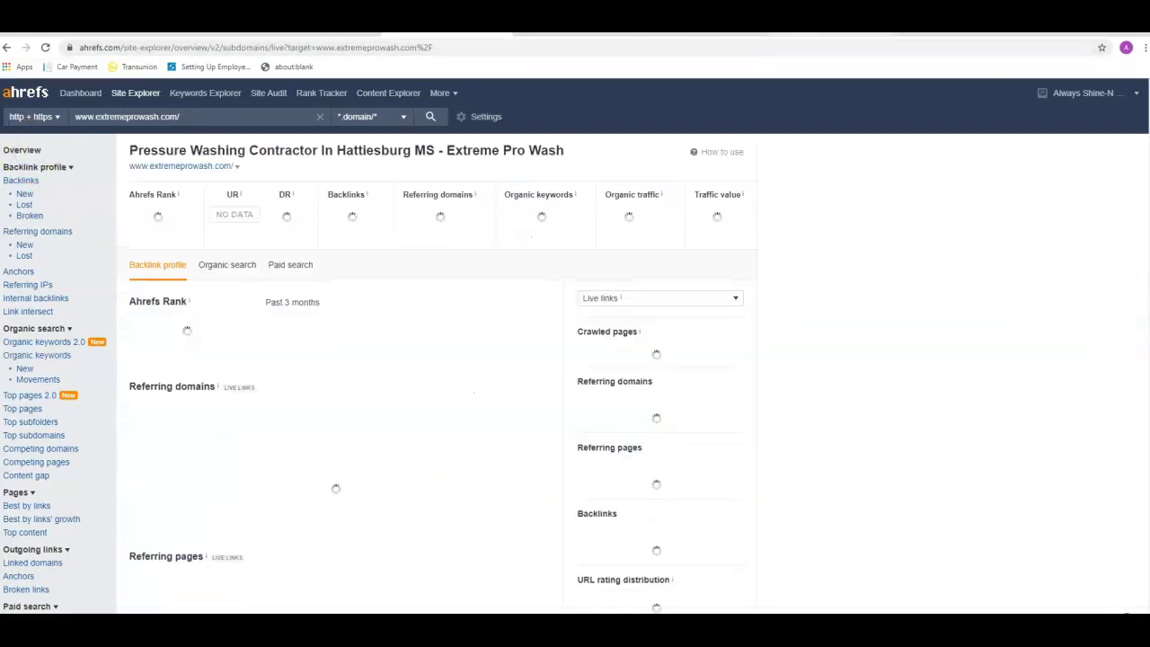
- Switch to the Google results for "pressure washing hattiesburg ms" and examine the ad and the local map listings
left_click(750, 27)
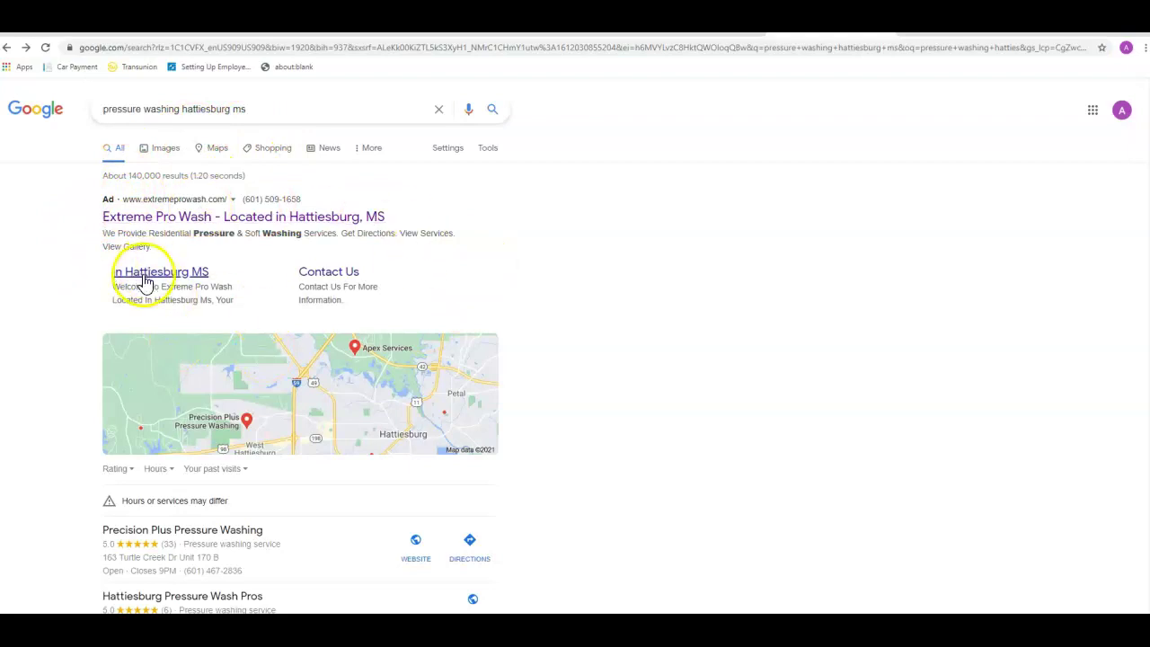
scroll(115, 296, "down", 2)
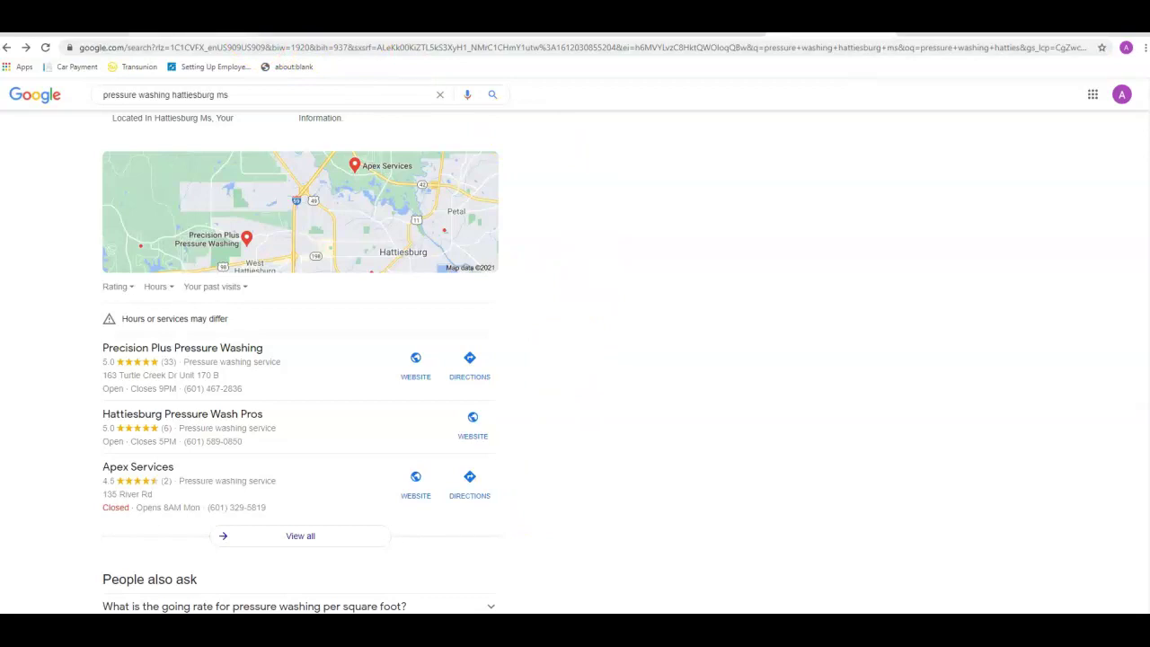
- Compare the Ahrefs overview of the Hub City Pressure Washing site with the overviews of its two competitors
left_click(198, 18)
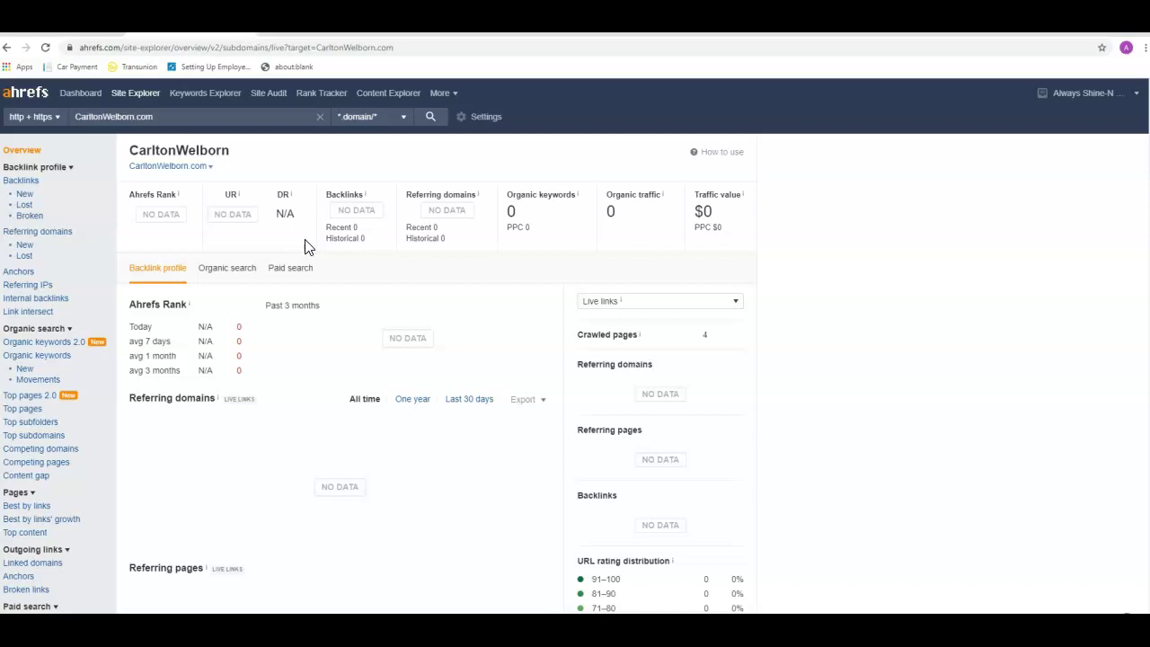
left_click(398, 47)
type("ahrefs.com/site-explorer/overview/v2/subdomains/live?target=www.extremeprowash.com%2F")
key("Return")
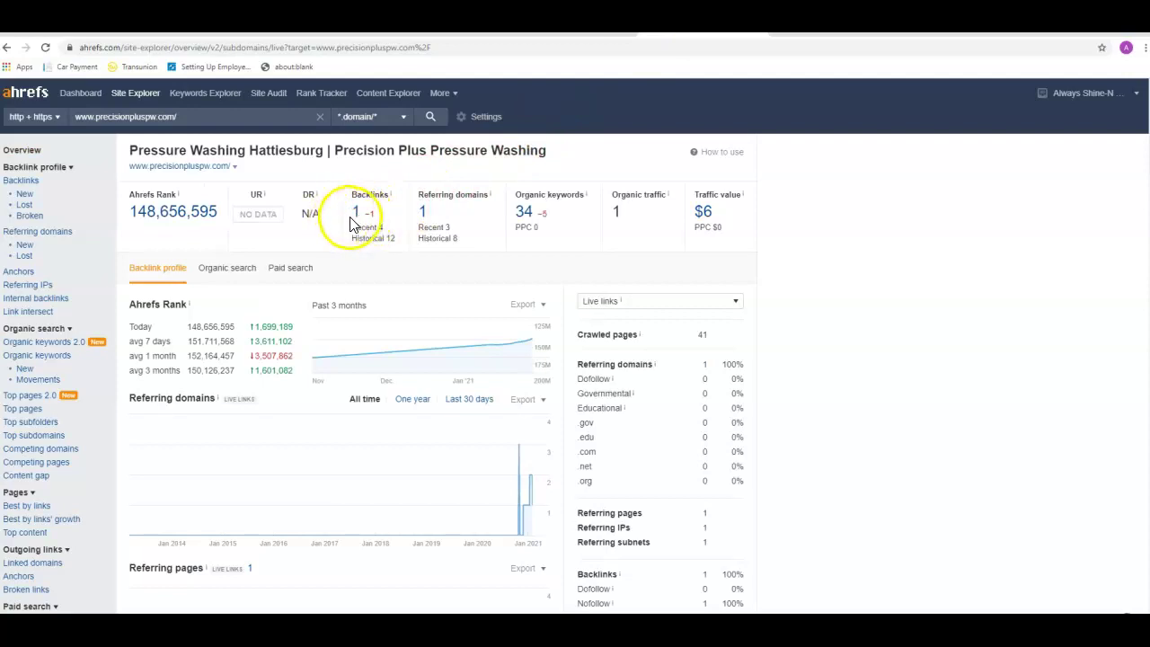
- Examine the referring page listed in the live backlinks report for precisionpluspw.com and return to the site's Ahrefs overview
left_click(359, 213)
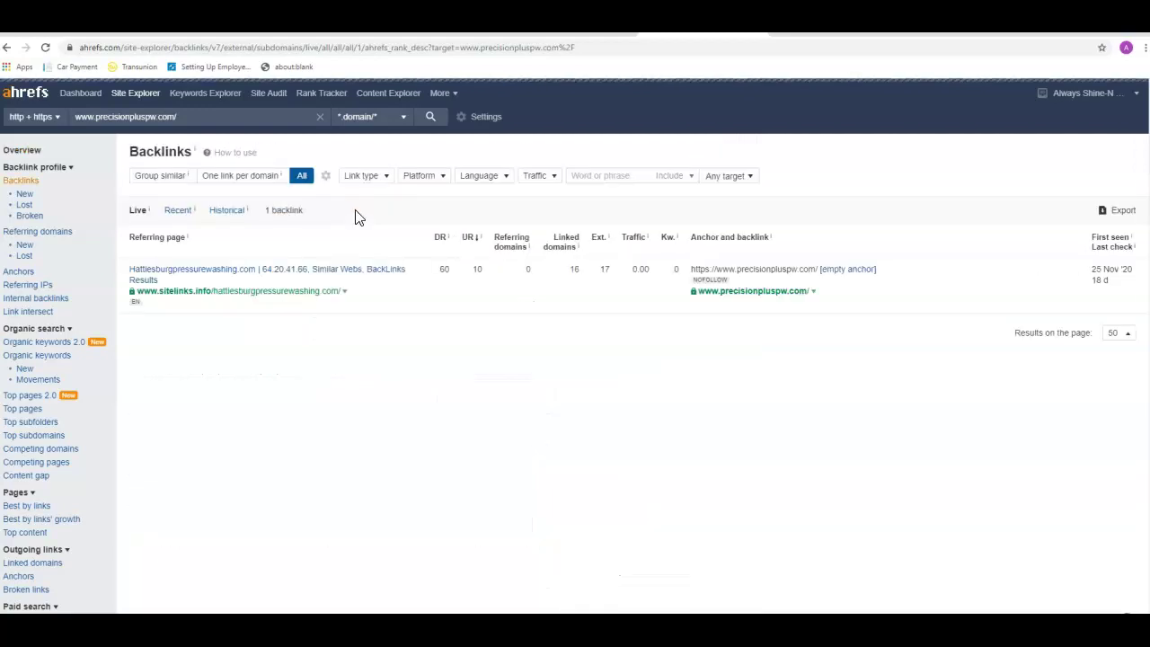
left_click(356, 238)
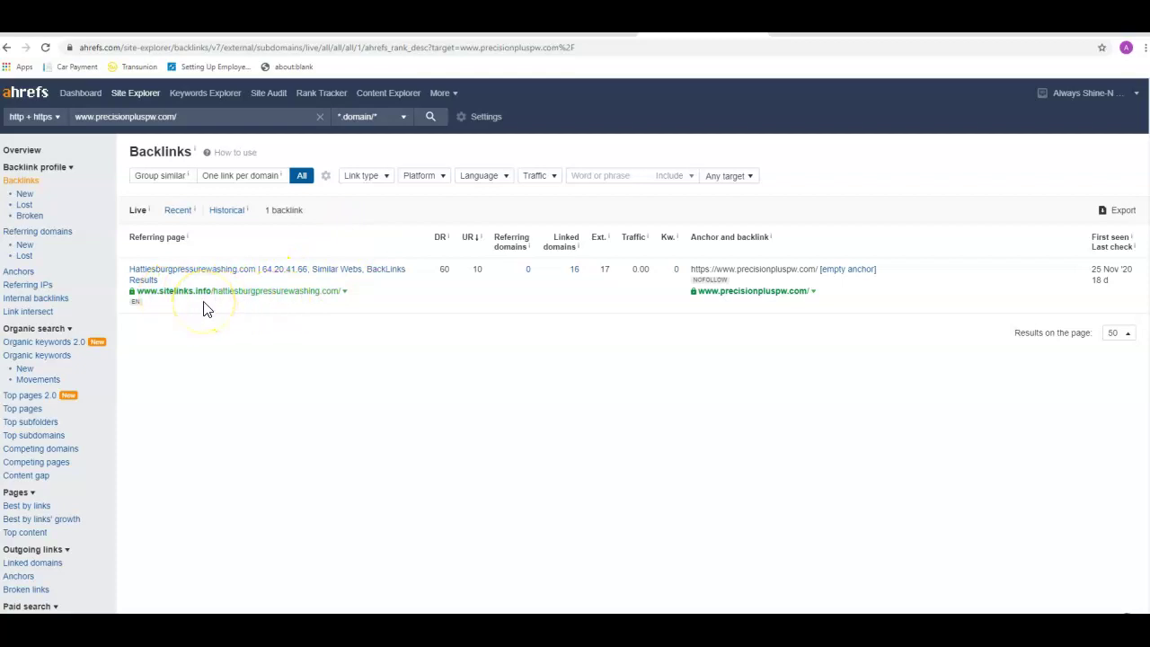
left_click(214, 308)
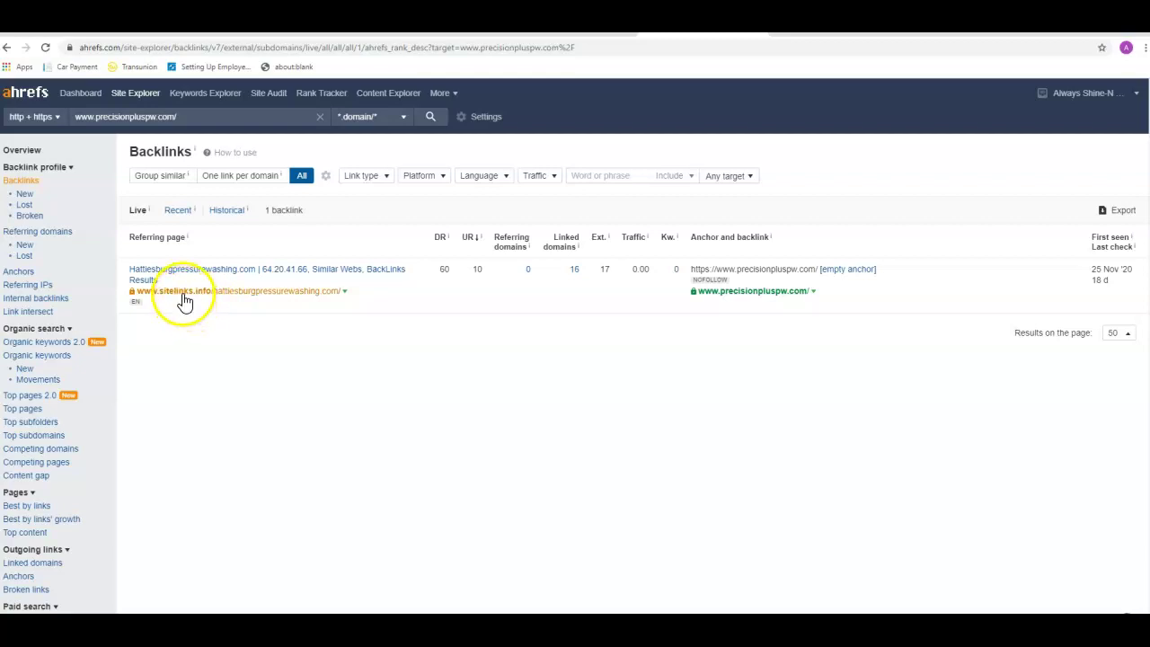
left_click(191, 305)
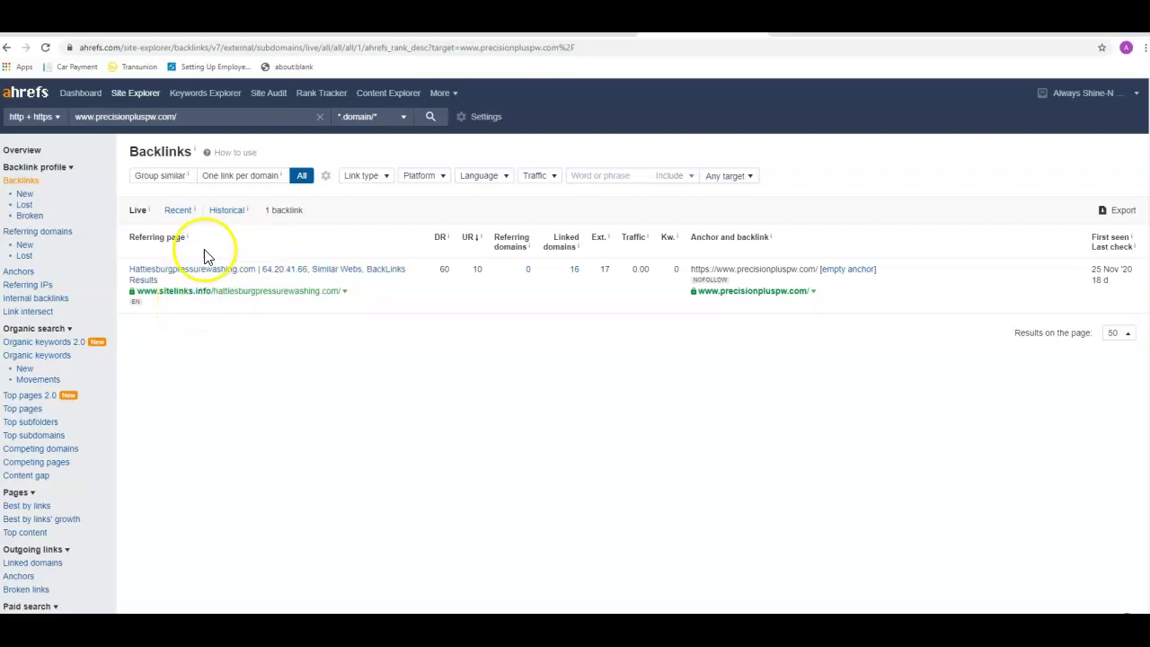
left_click(27, 151)
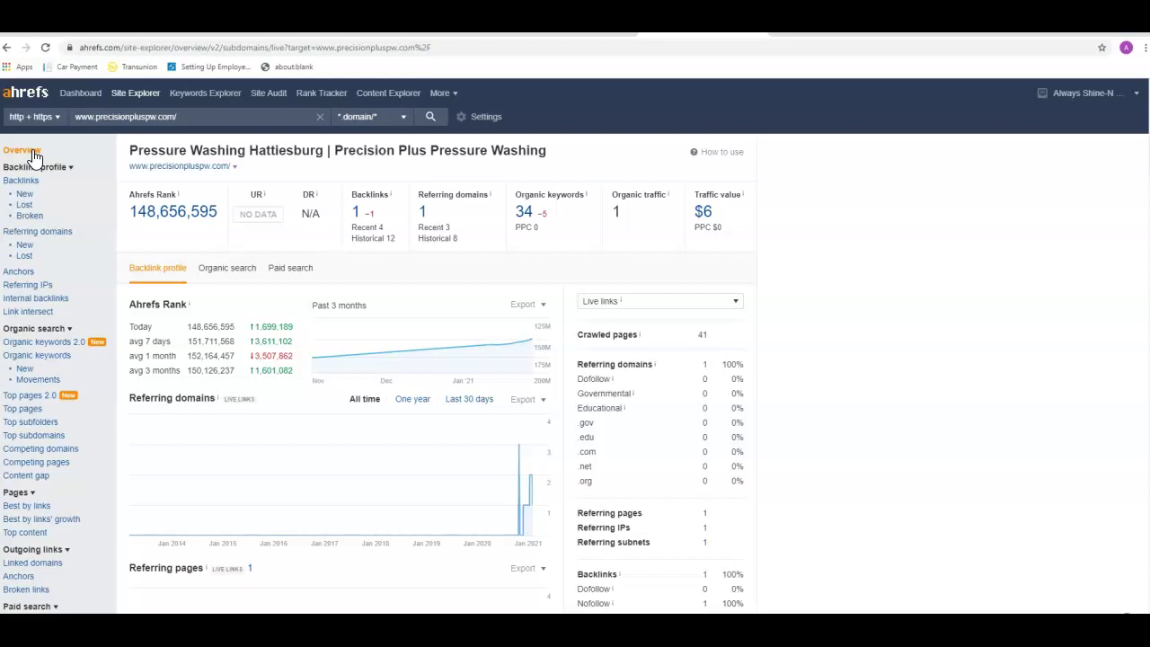
- Switch to the Hub City Pressure Washing website's homepage
left_click(63, 22)
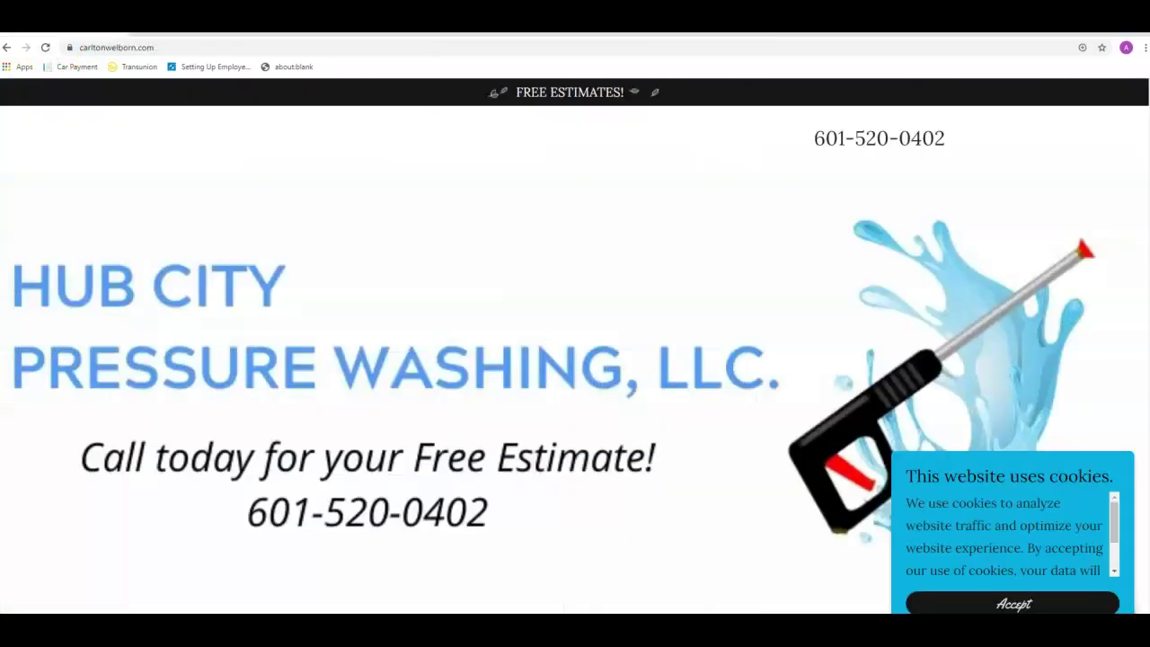